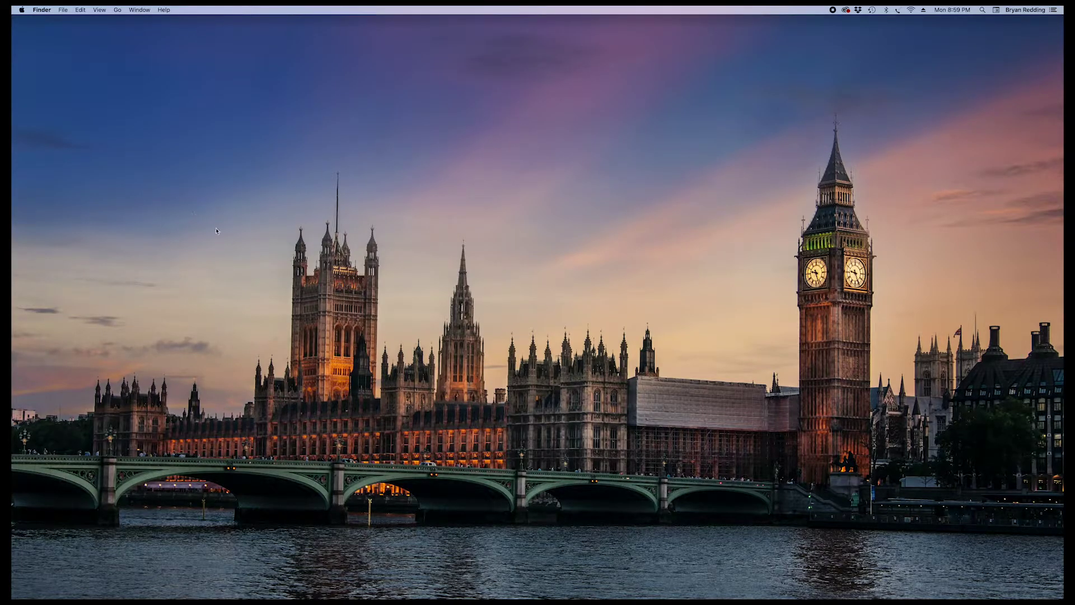
Navigate via the hidden Library folder to Application Support › Adobe › Common
left_click(120, 11)
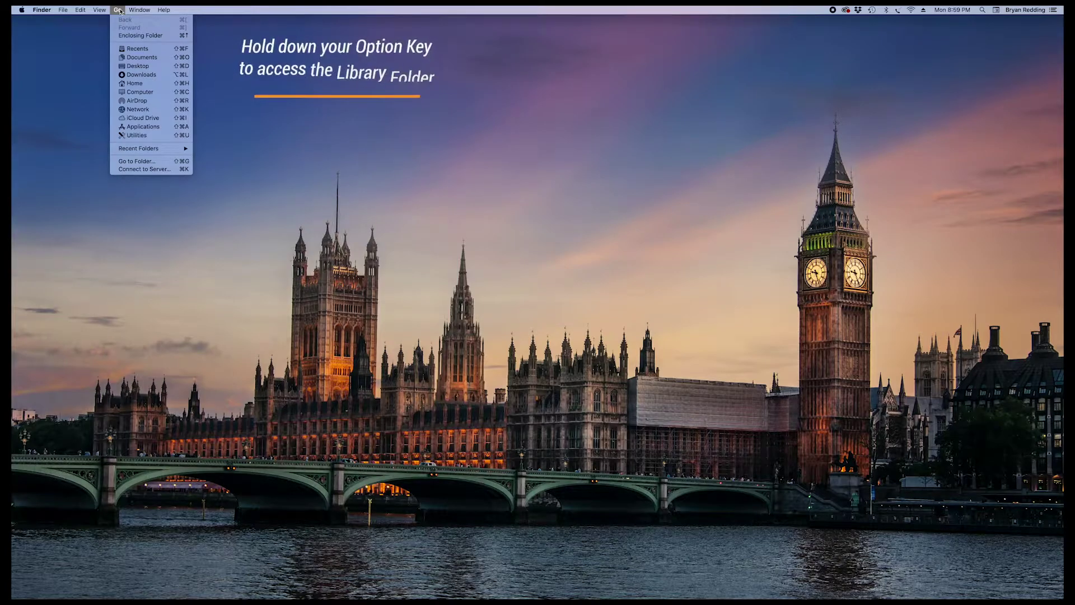
key("alt")
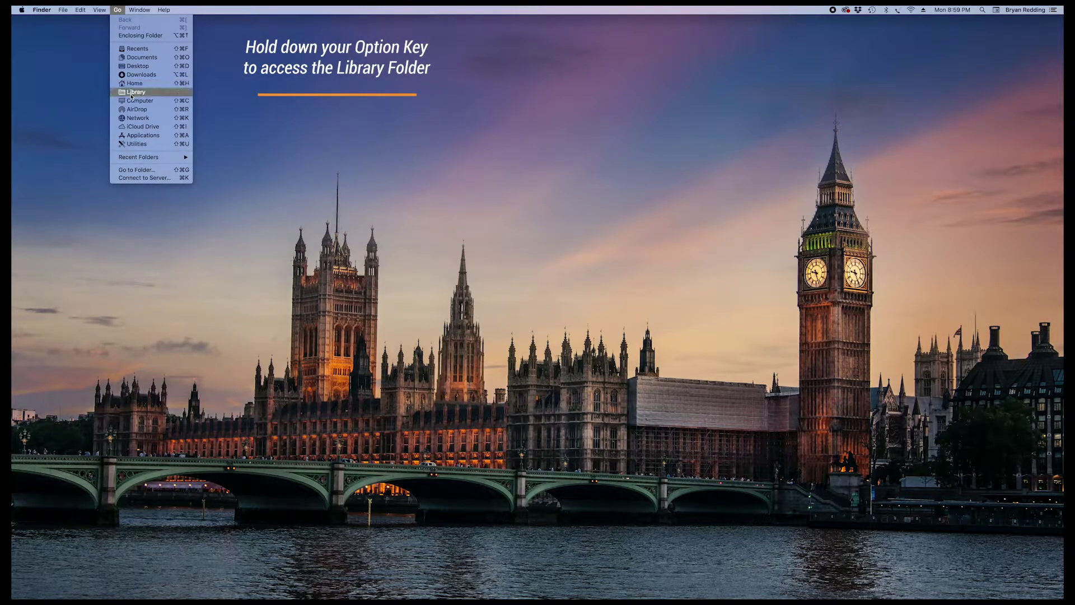
left_click(131, 93)
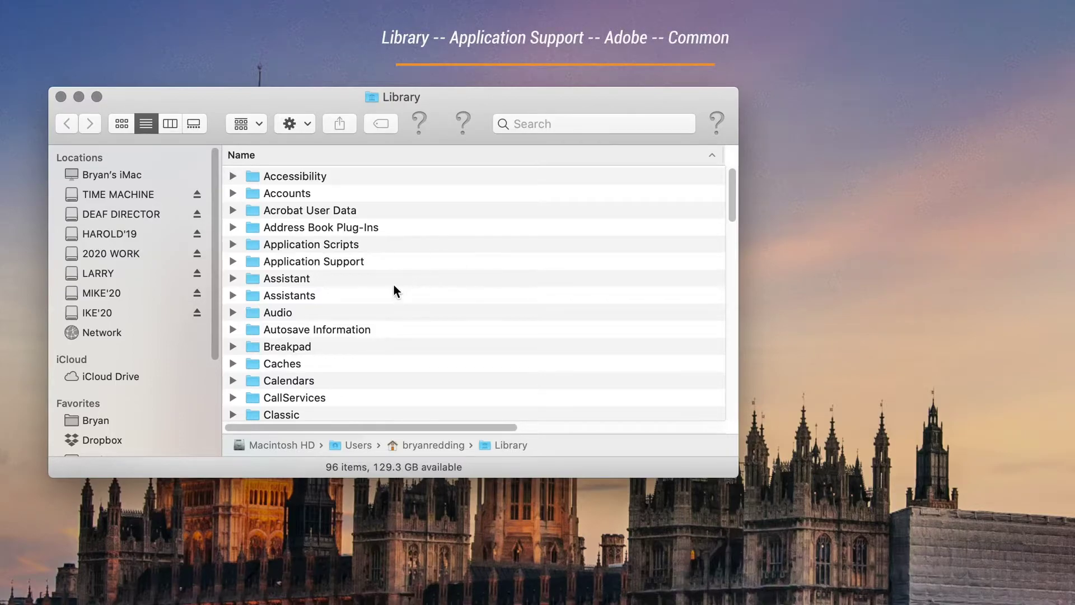
double_click(331, 263)
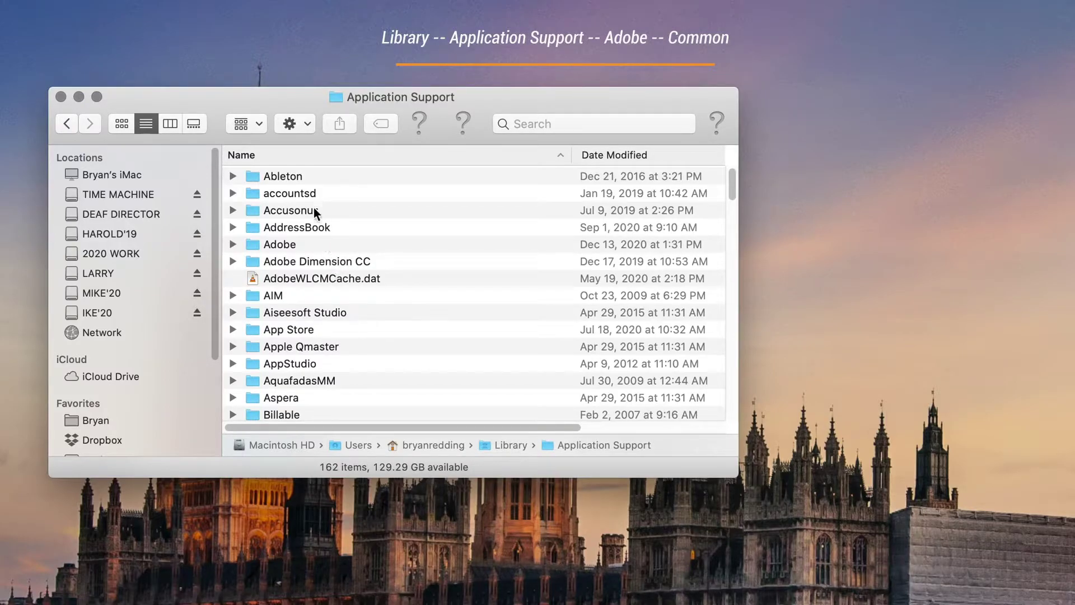
double_click(291, 244)
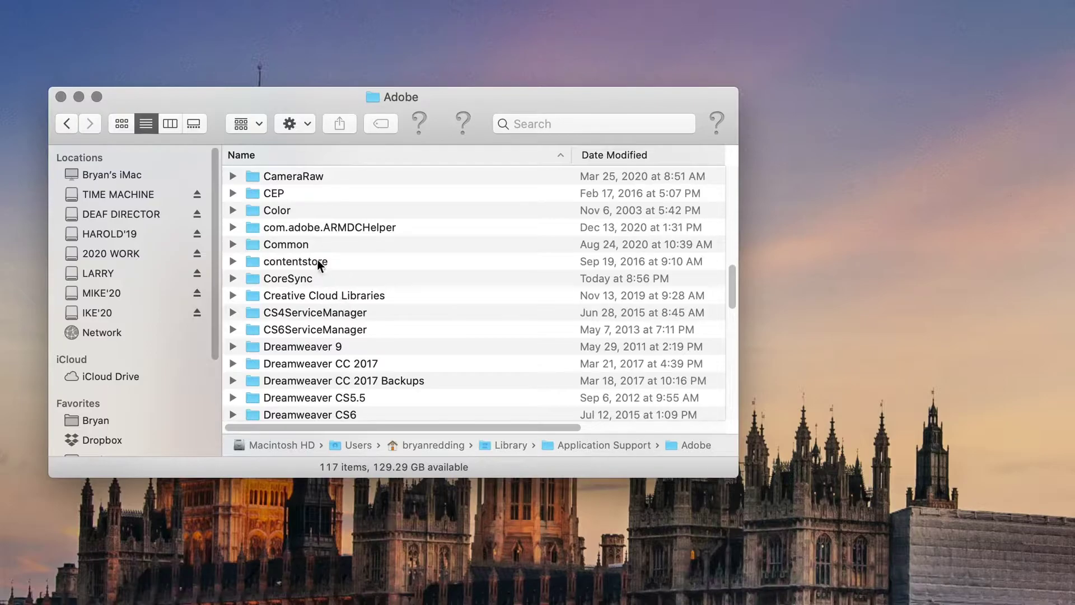
double_click(313, 246)
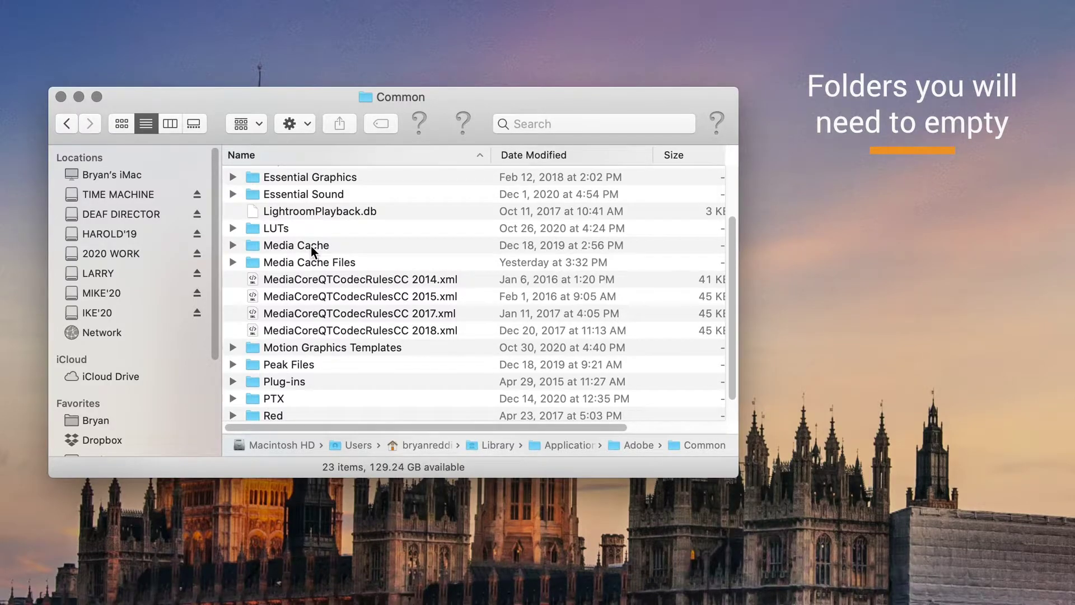
left_click(311, 246)
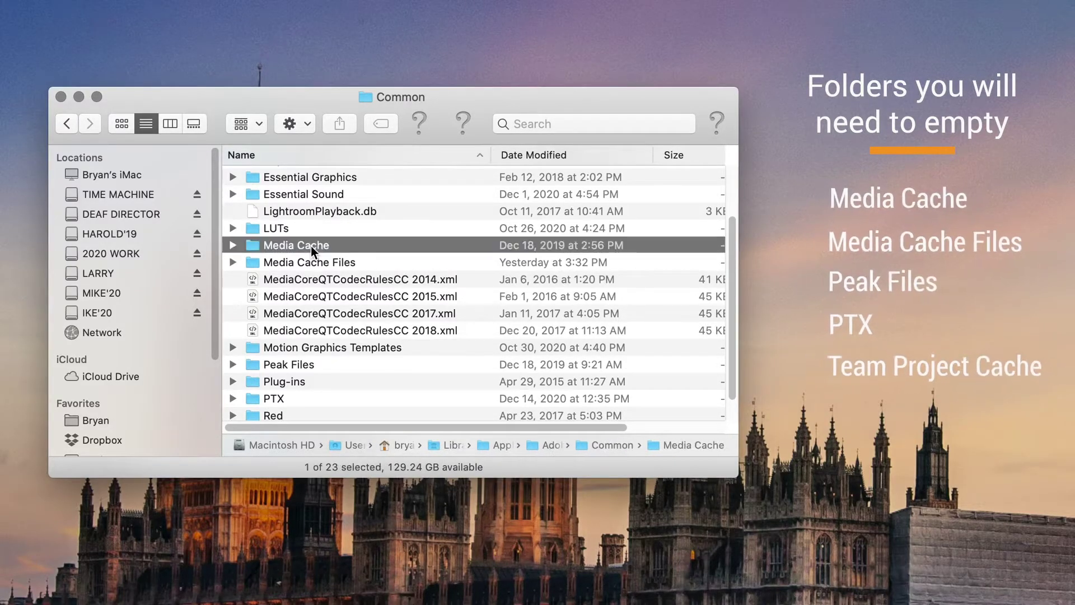
left_click(346, 267, "super")
left_click(313, 364, "super")
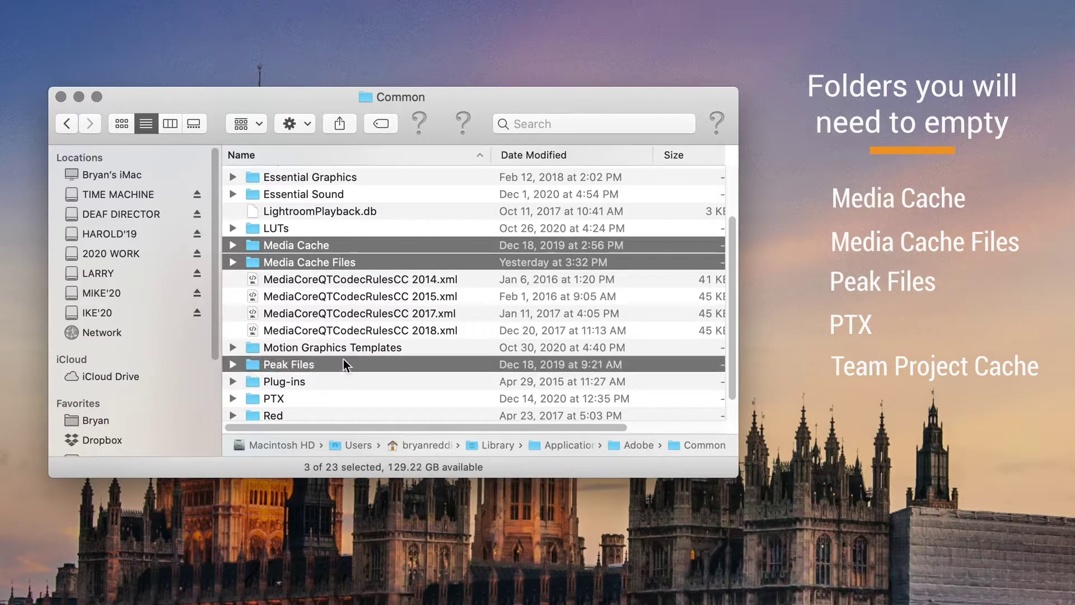
scroll(294, 361, "down", 2)
left_click(295, 361, "super")
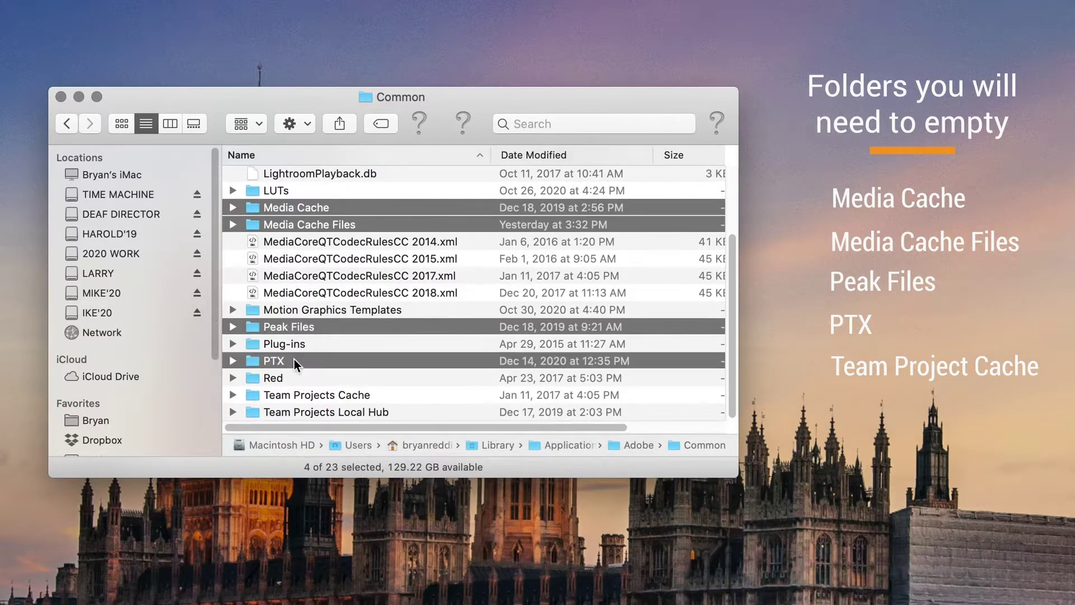
left_click(366, 403, "super")
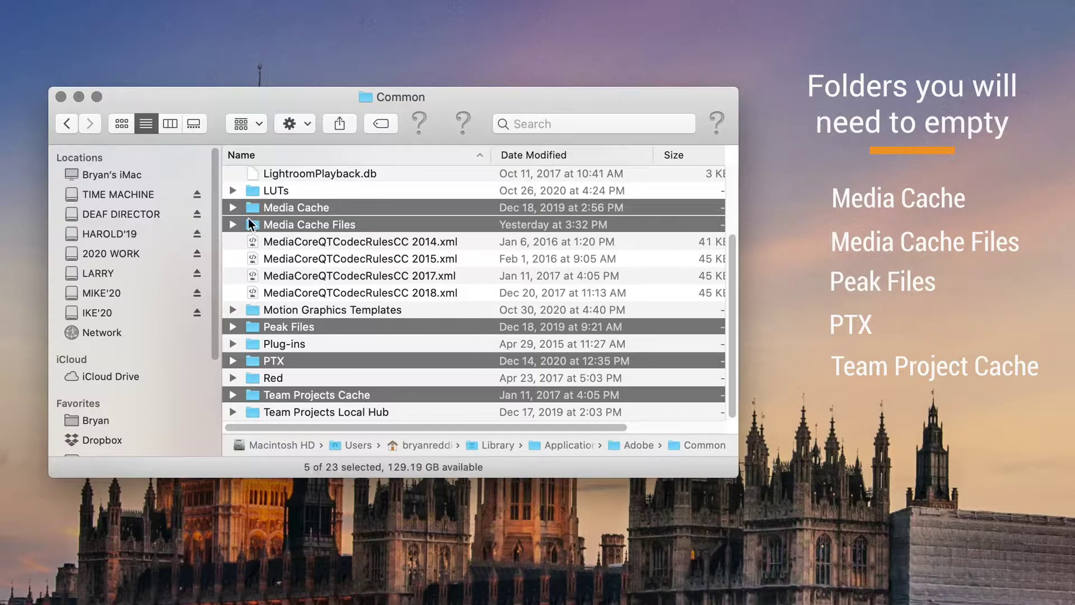
left_click(355, 190)
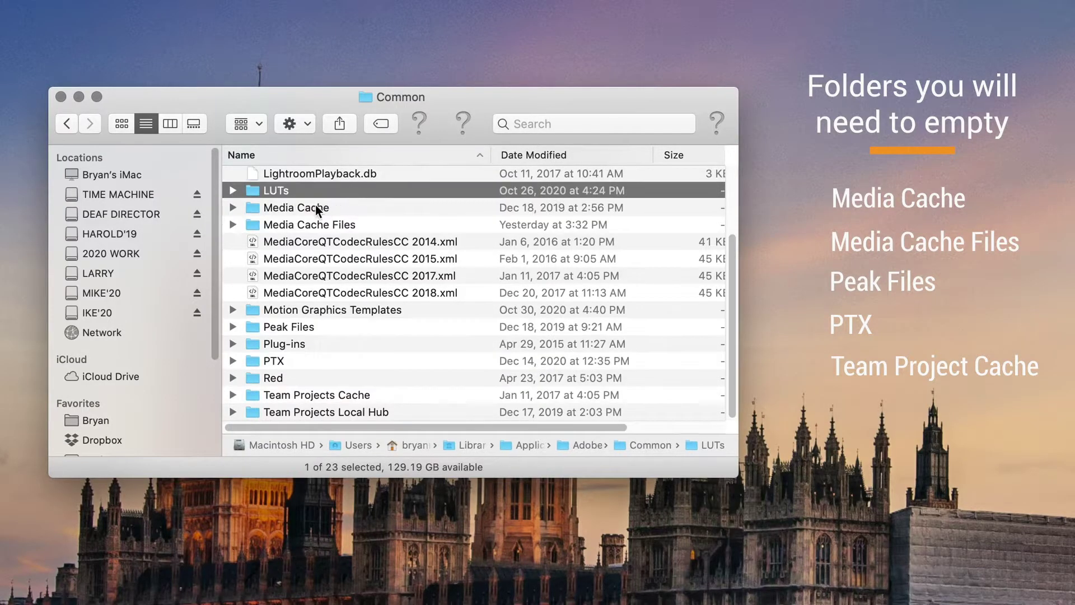
left_click(256, 209)
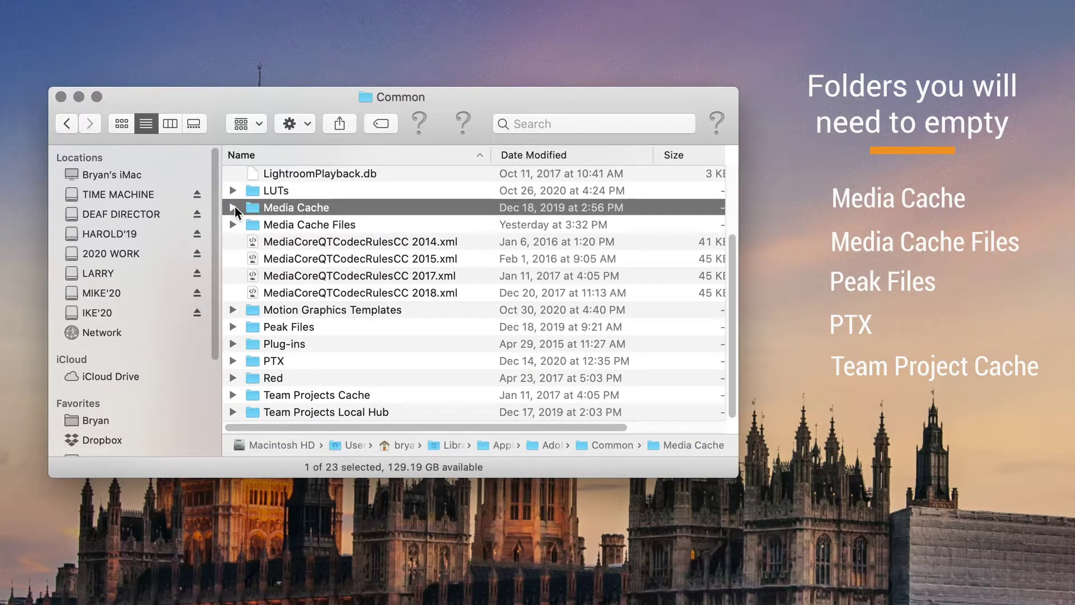
left_click(234, 207)
left_click(233, 207)
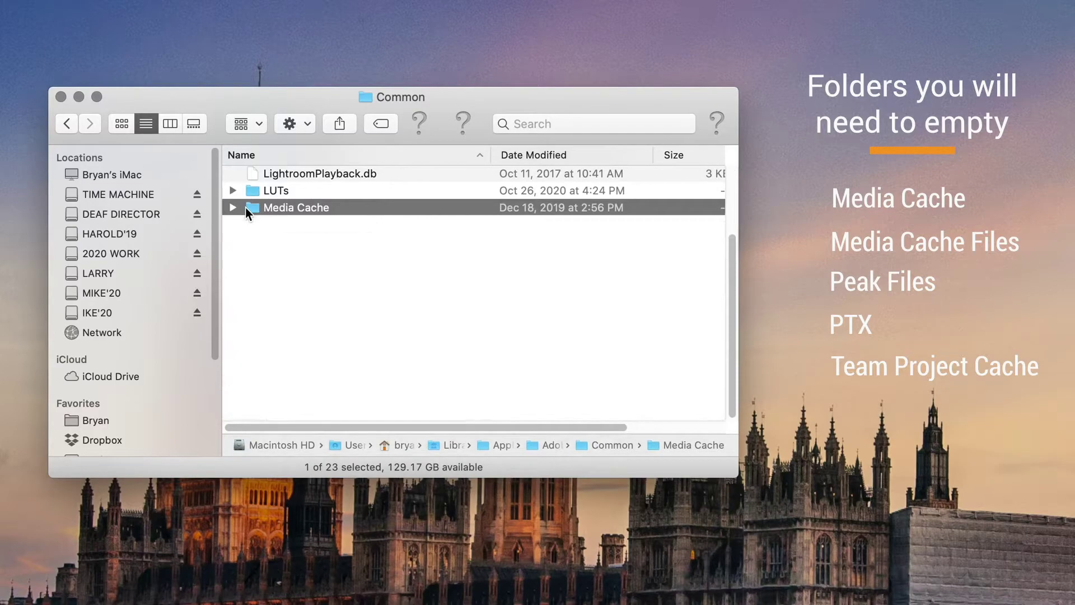
Trash all 1,203 files in Media Cache and return to the Common folder
double_click(249, 208)
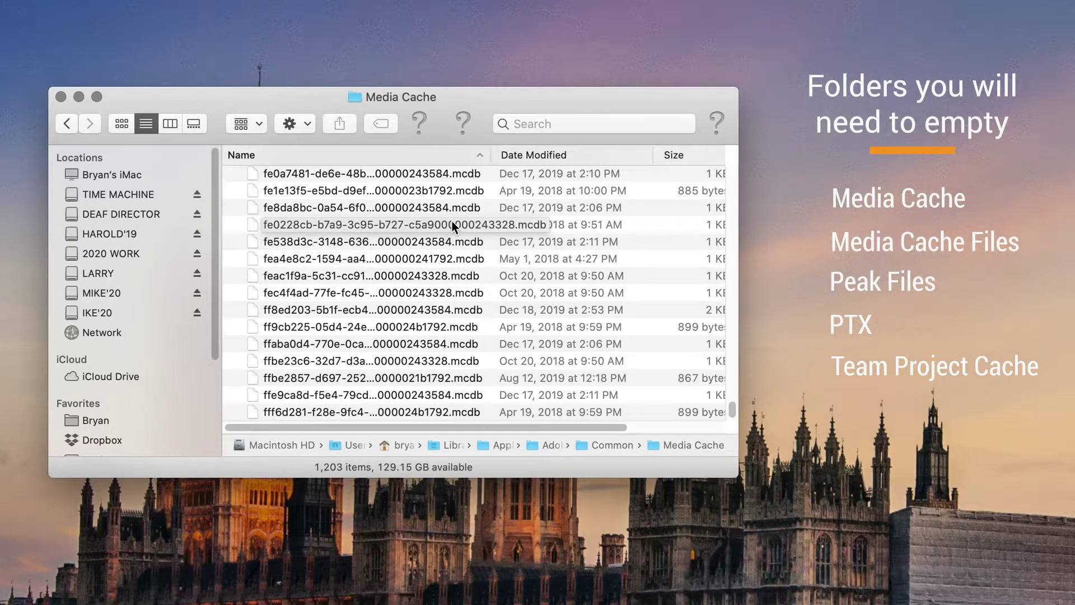
key("super+a")
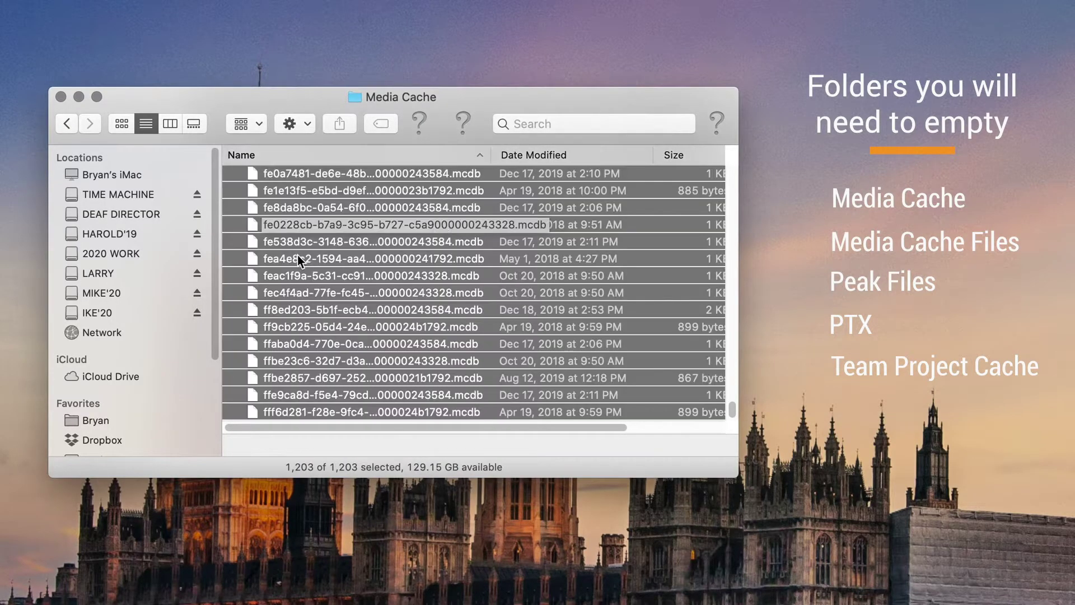
right_click(277, 257)
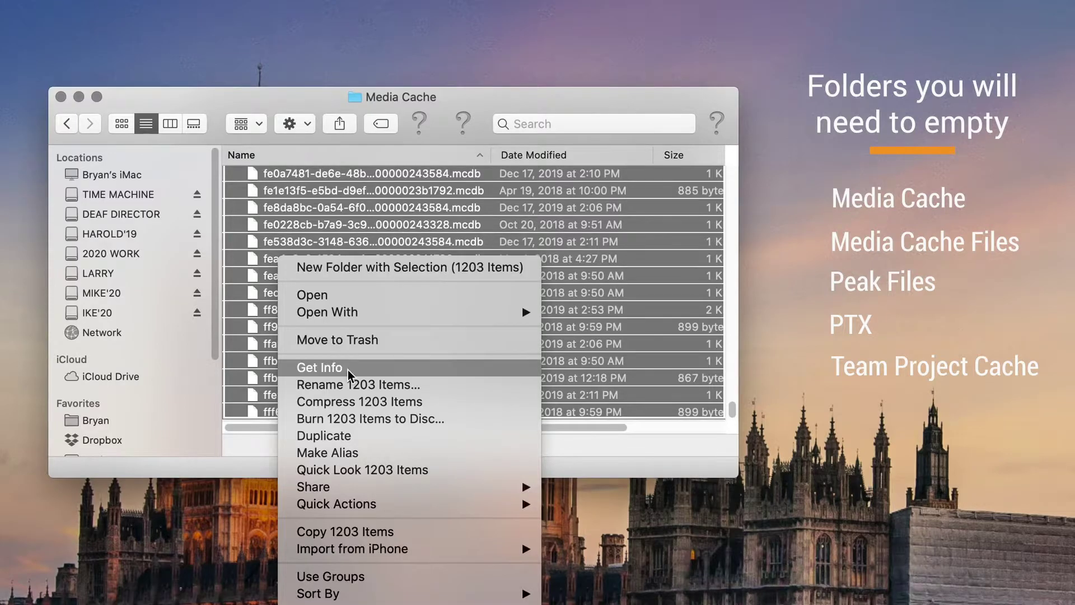
mouse_move(352, 549)
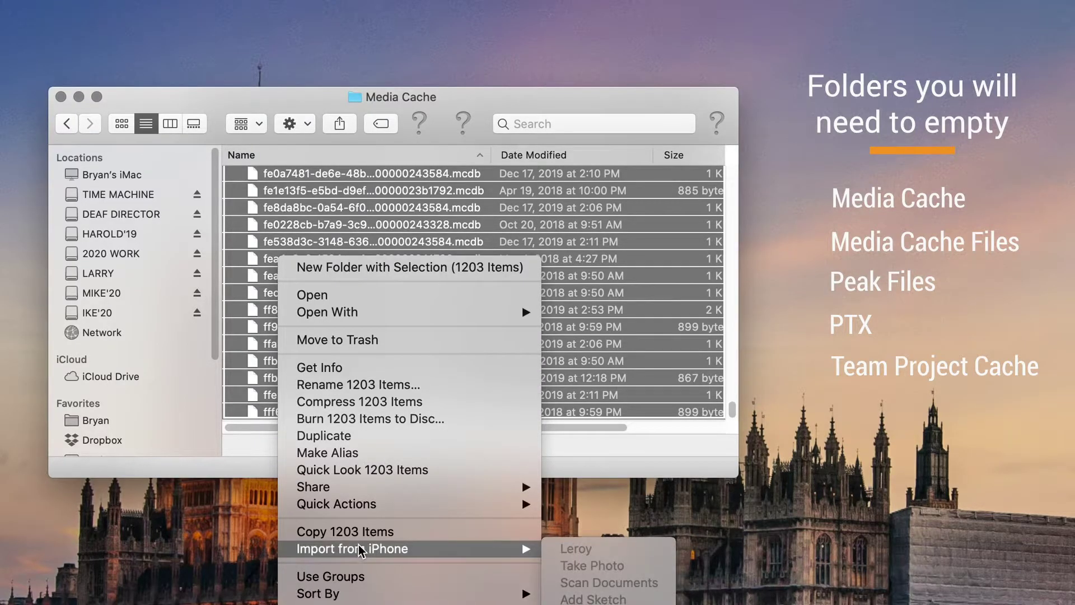
left_click(439, 336)
key("super+[")
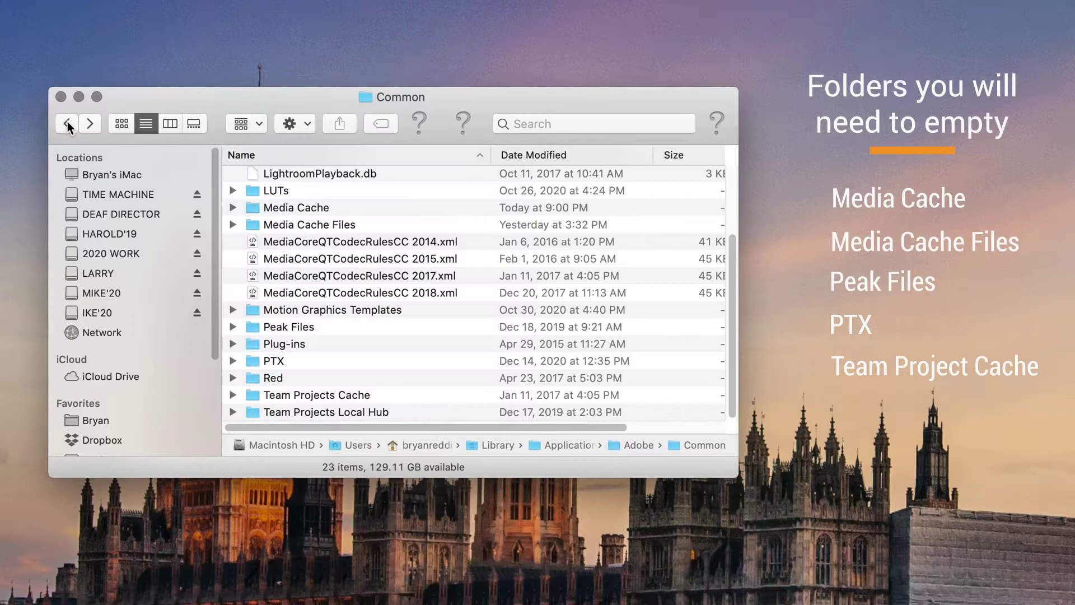
Select all 127,966 files inside the Media Cache Files folder
double_click(340, 222)
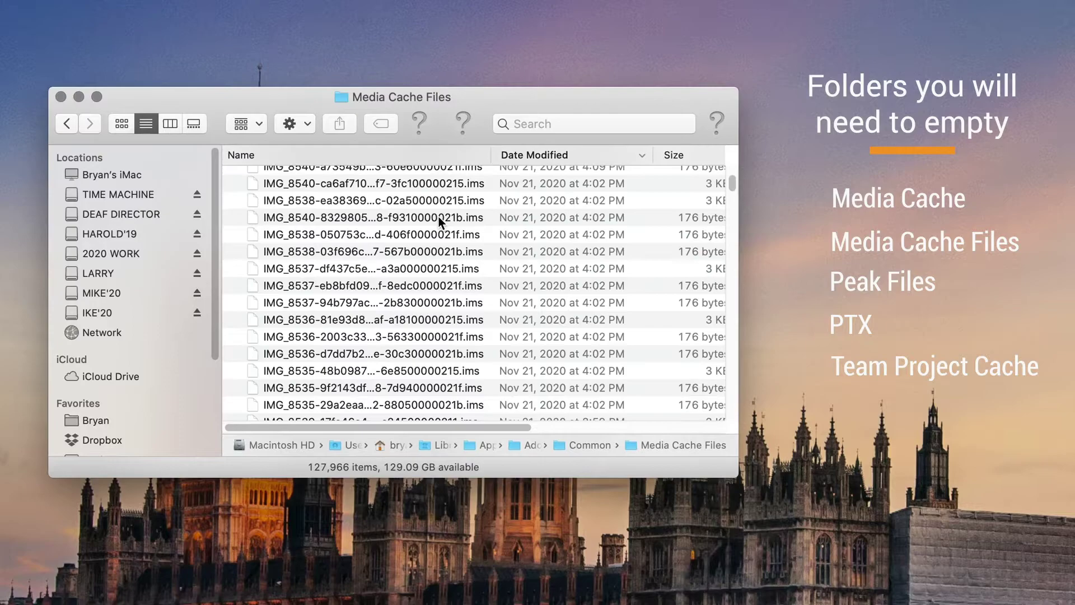
left_click(439, 217)
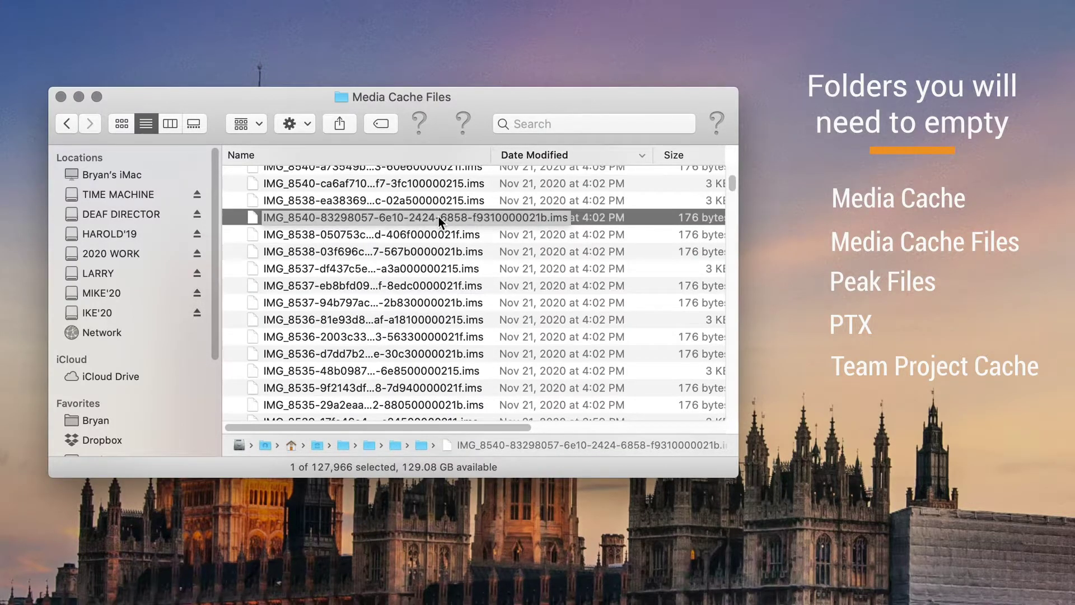
key("ctrl+a")
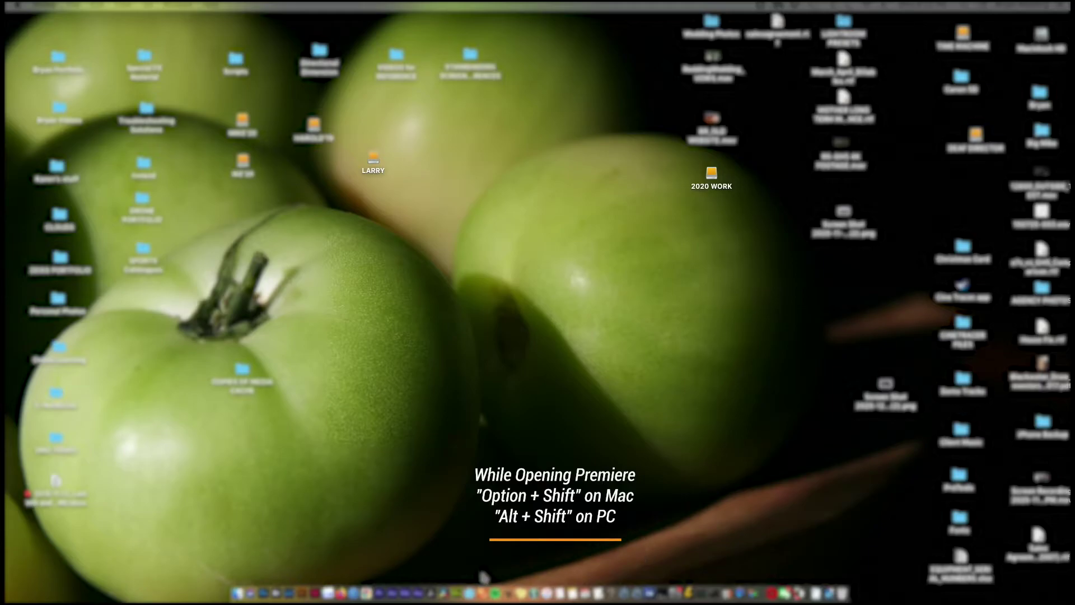
Launch Premiere Pro from the Dock with Option+Shift held
left_click(381, 593, "alt+shift")
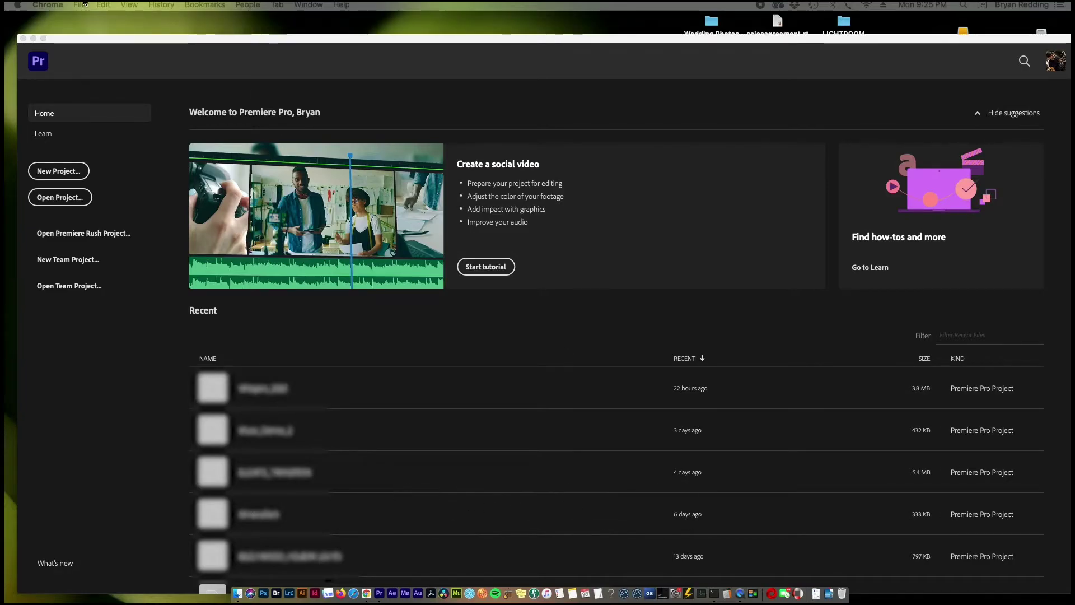
Open Premiere Pro Preferences at the Media Cache section
left_click(48, 4)
left_click(84, 59)
left_click(57, 4)
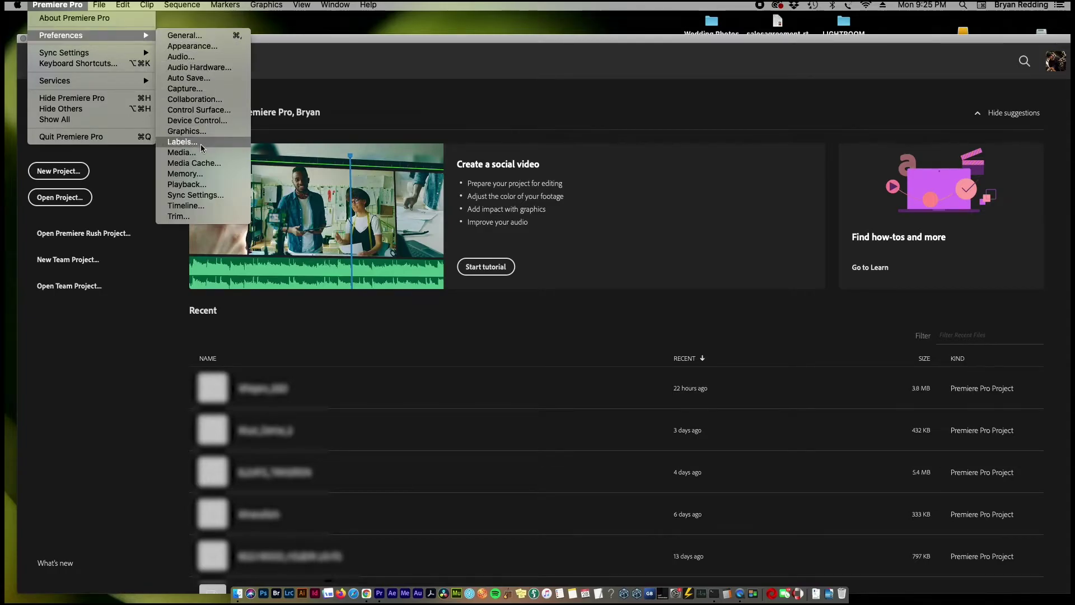
left_click(201, 167)
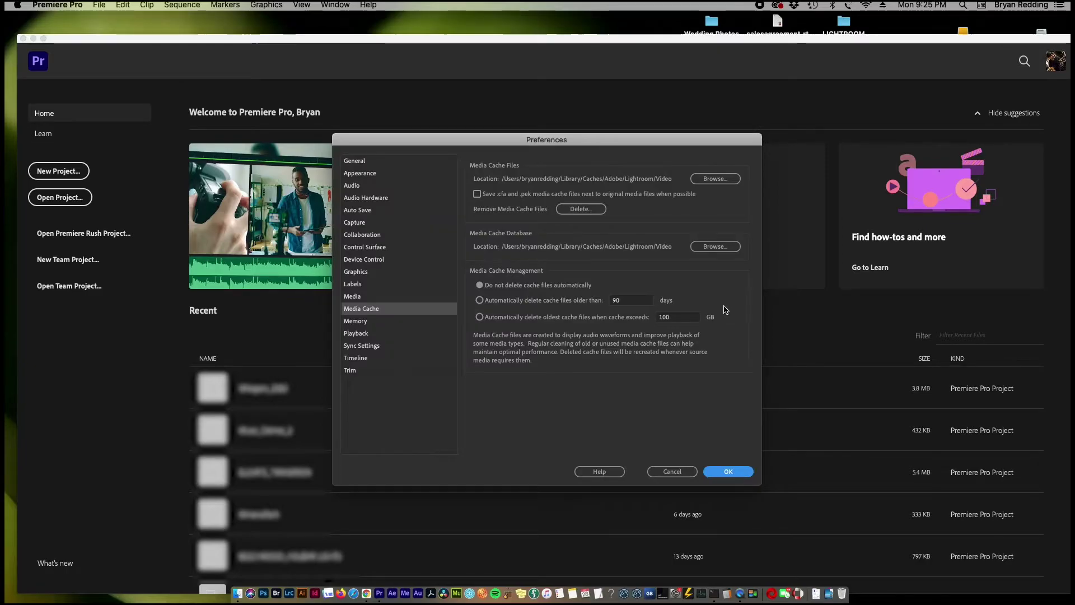
Delete unused media cache files and close Preferences with OK
left_click(574, 210)
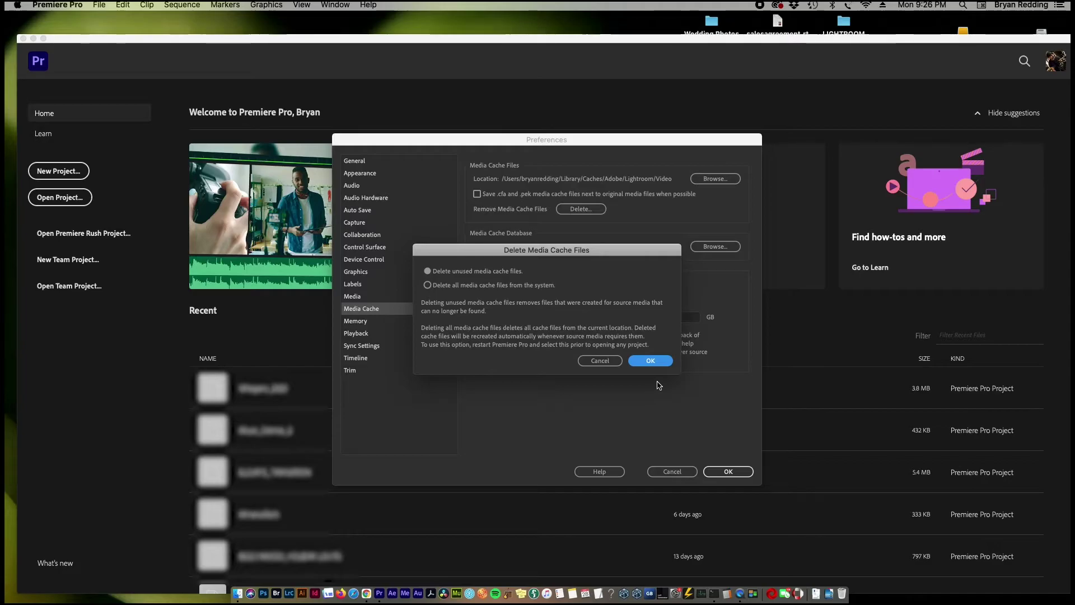
left_click(651, 361)
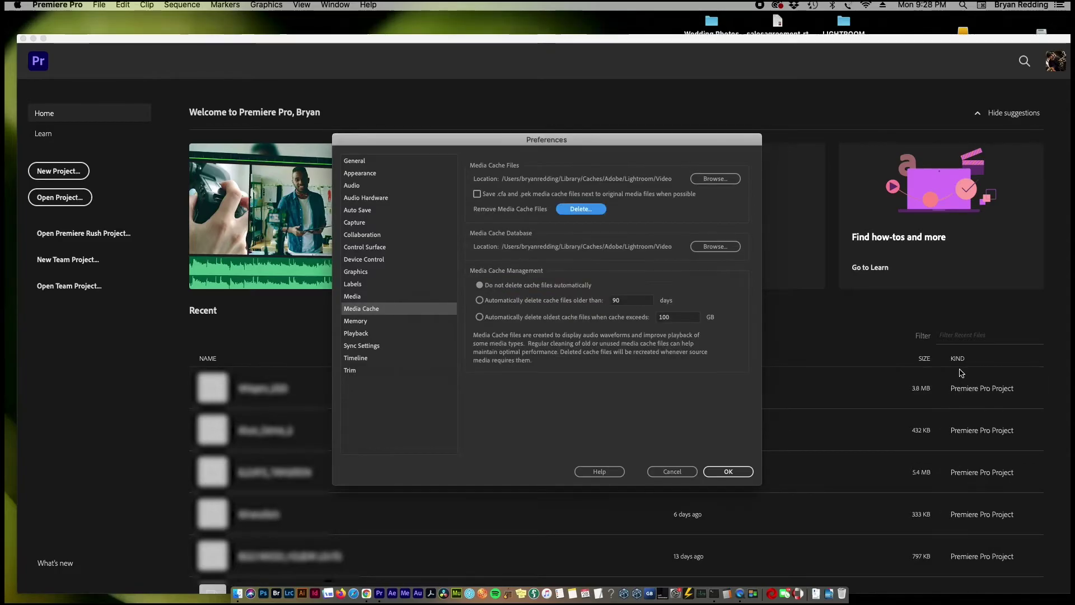
left_click(730, 472)
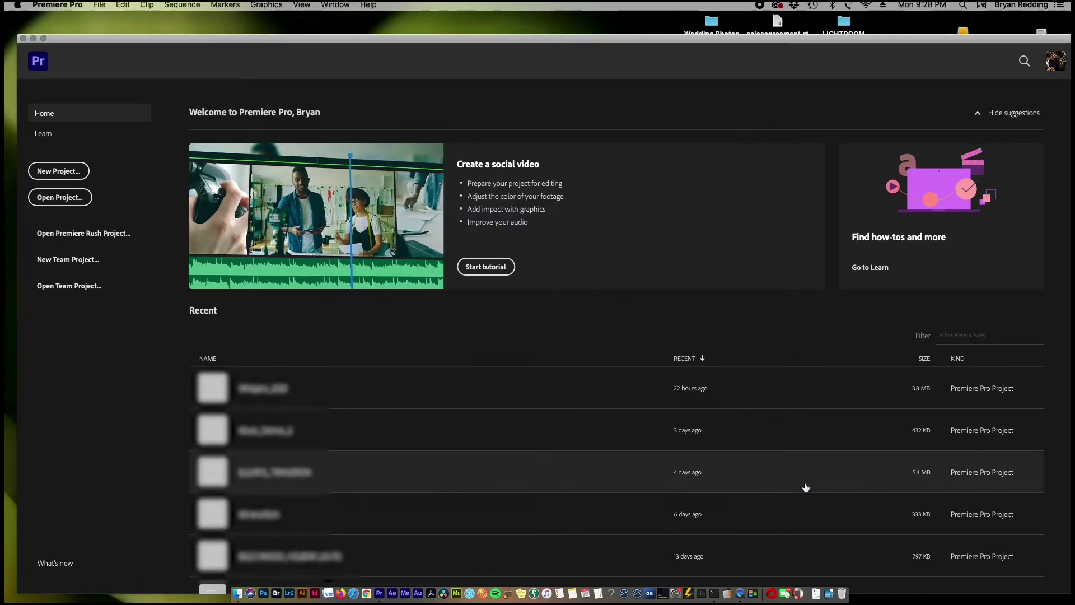
Quit Premiere Pro from its application menu
left_click(59, 5)
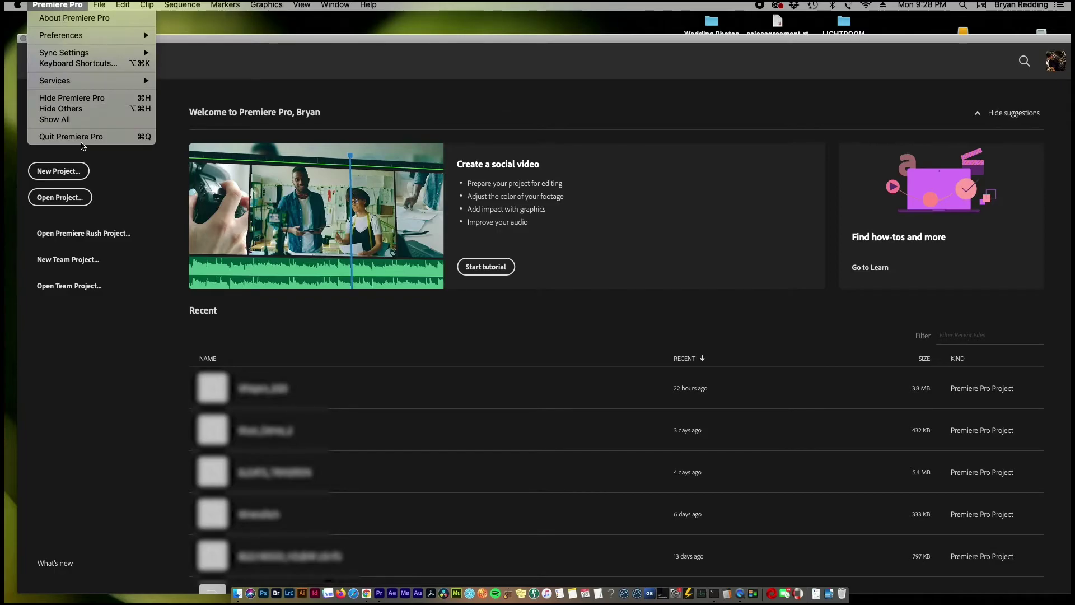
left_click(81, 138)
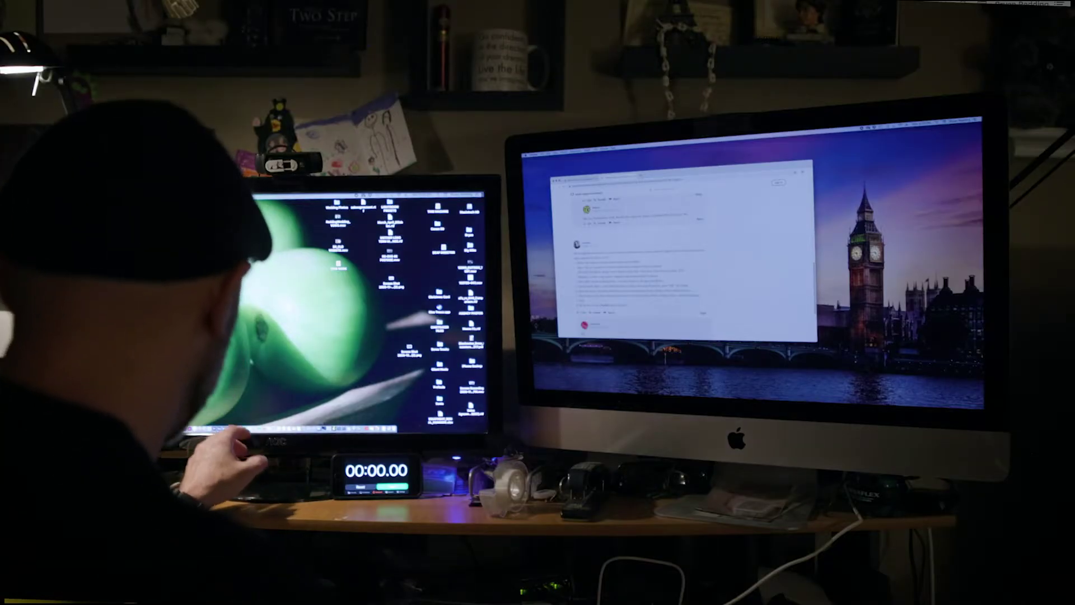